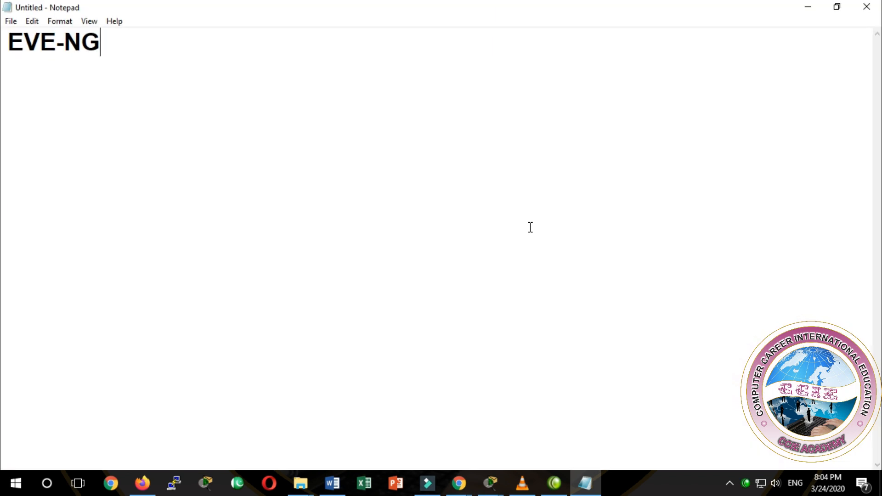
Step: Add the line "GNS3" above "EVE-NG" in the note
{"action": "left_click_drag", "start_coordinate": [20, 48], "coordinate": [39, 46]}
{"action": "left_click", "coordinate": [44, 46]}
{"action": "left_click", "coordinate": [105, 48]}
{"action": "key", "text": "Home"}
{"action": "key", "text": "Return"}
{"action": "key", "text": "Up"}
{"action": "type", "text": "GNS3"}
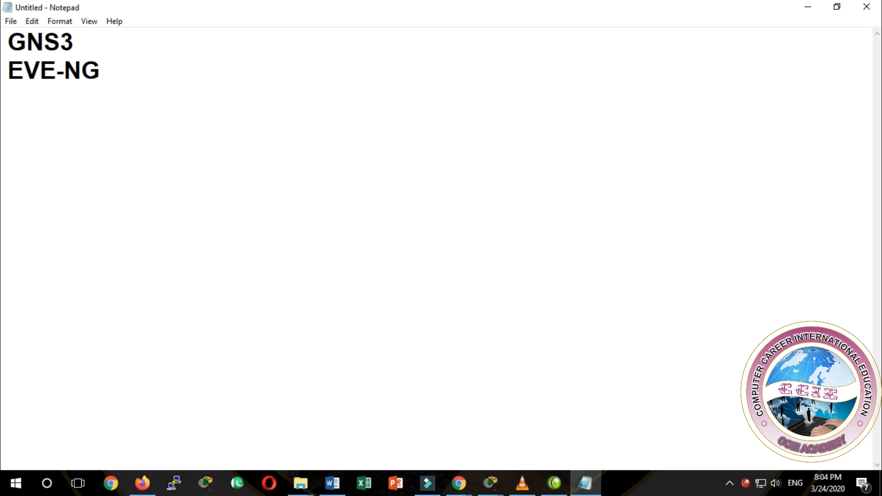
Step: Add the line "Packet Tracer" at the start of the note, above "GNS3"
{"action": "key", "text": "Down"}
{"action": "key", "text": "Left"}
{"action": "key", "text": "Left"}
{"action": "key", "text": "Left"}
{"action": "key", "text": "Left"}
{"action": "key", "text": "Left"}
{"action": "key", "text": "Up"}
{"action": "key", "text": "Return"}
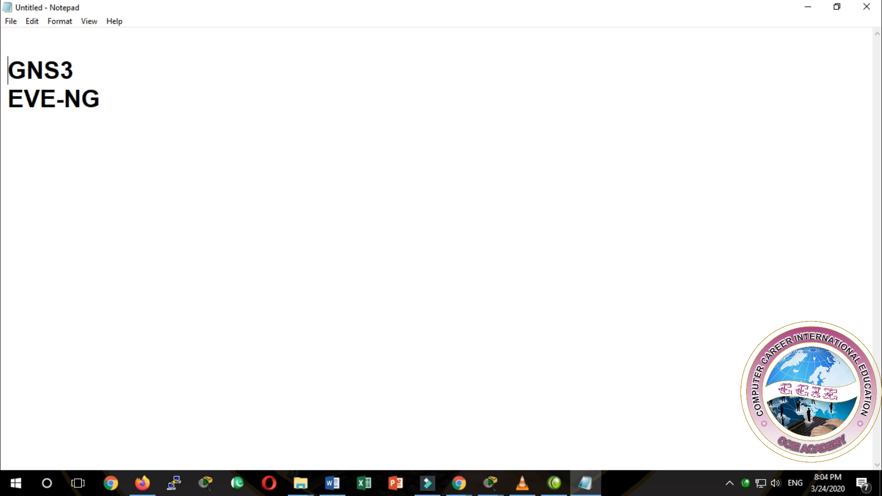
{"action": "key", "text": "Up"}
{"action": "type", "text": "Packet TRr"}
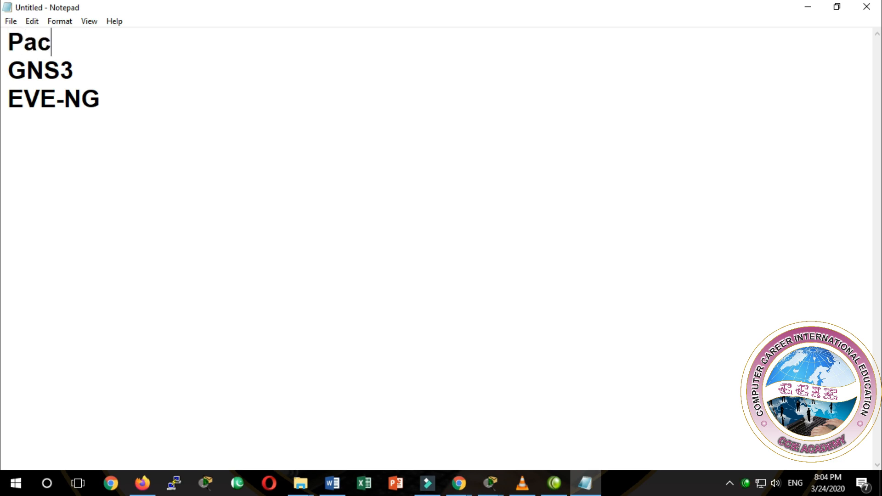
{"action": "key", "text": "BackSpace"}
{"action": "key", "text": "BackSpace"}
{"action": "key", "text": "BackSpace"}
{"action": "type", "text": "ra"}
{"action": "key", "text": "BackSpace"}
{"action": "key", "text": "BackSpace"}
{"action": "type", "text": "Tracer"}
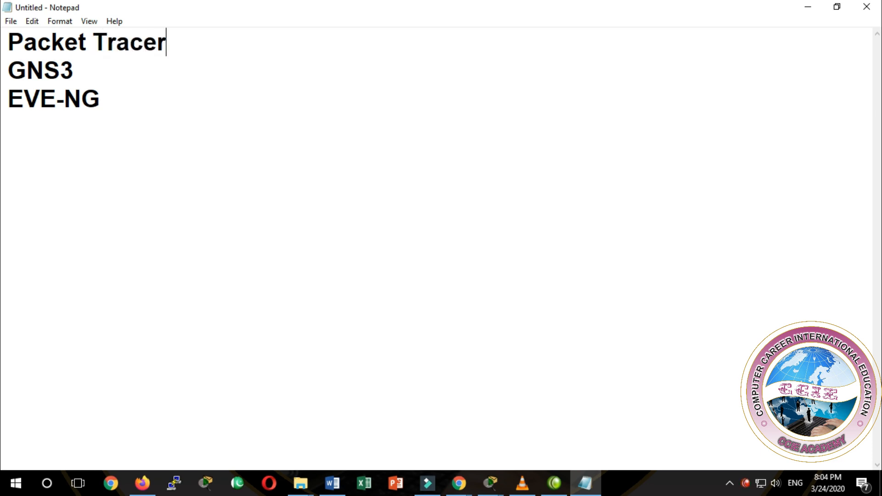
{"action": "key", "text": "Down"}
{"action": "left_click_drag", "start_coordinate": [108, 97], "coordinate": [4, 87]}
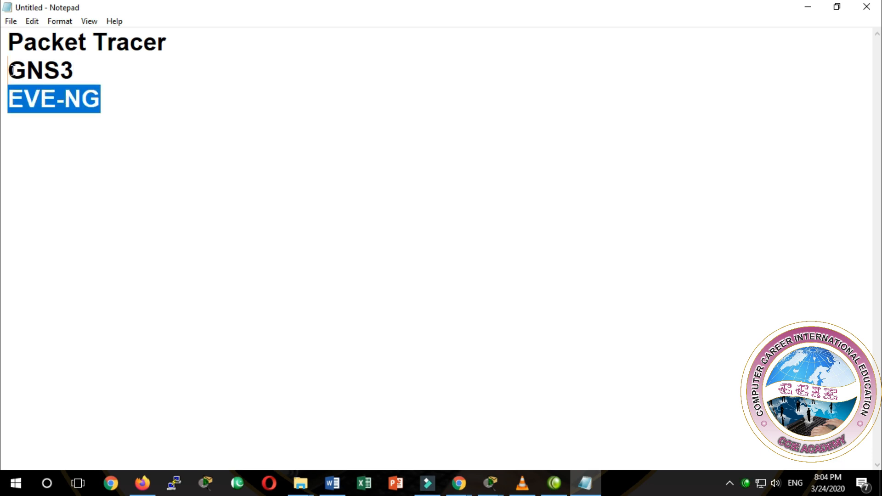
{"action": "left_click", "coordinate": [116, 108]}
{"action": "left_click_drag", "start_coordinate": [108, 99], "coordinate": [23, 74]}
{"action": "left_click", "coordinate": [167, 130]}
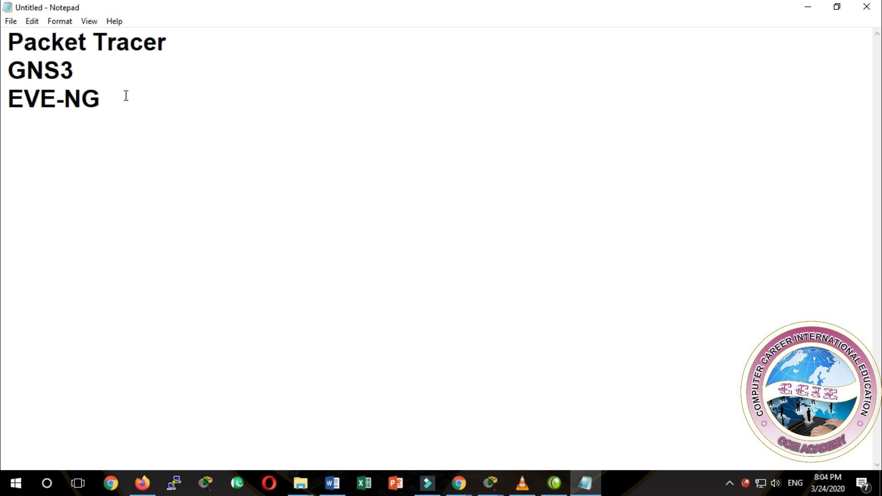
{"action": "left_click_drag", "start_coordinate": [174, 46], "coordinate": [3, 44]}
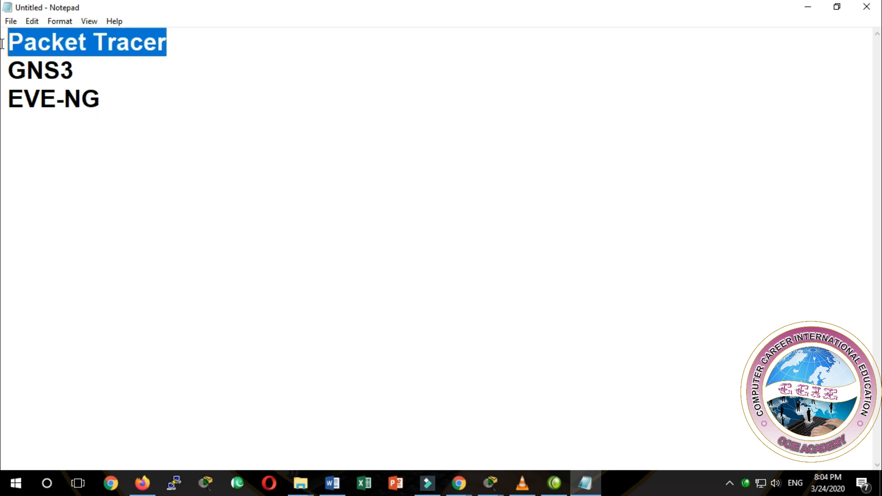
{"action": "left_click", "coordinate": [127, 59]}
Step: Add the line "How to add iso images in eve-ng" below "EVE-NG"
{"action": "left_click", "coordinate": [119, 105]}
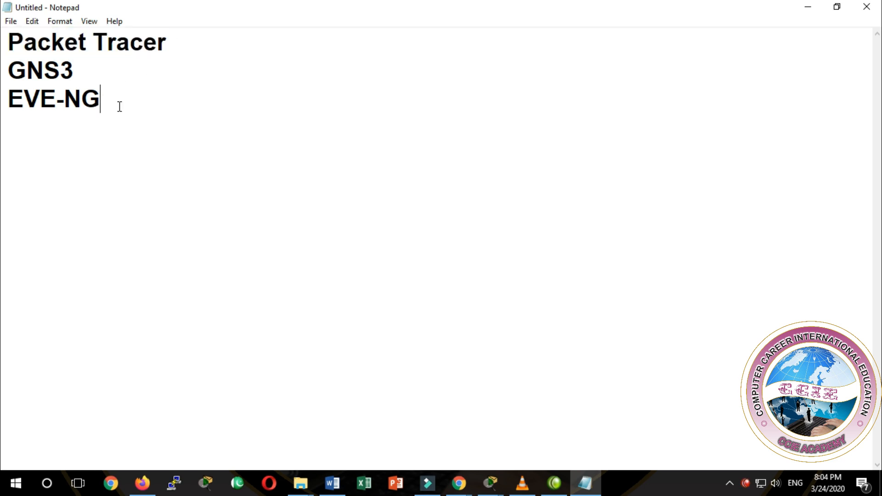
{"action": "key", "text": "Return"}
{"action": "type", "text": "How"}
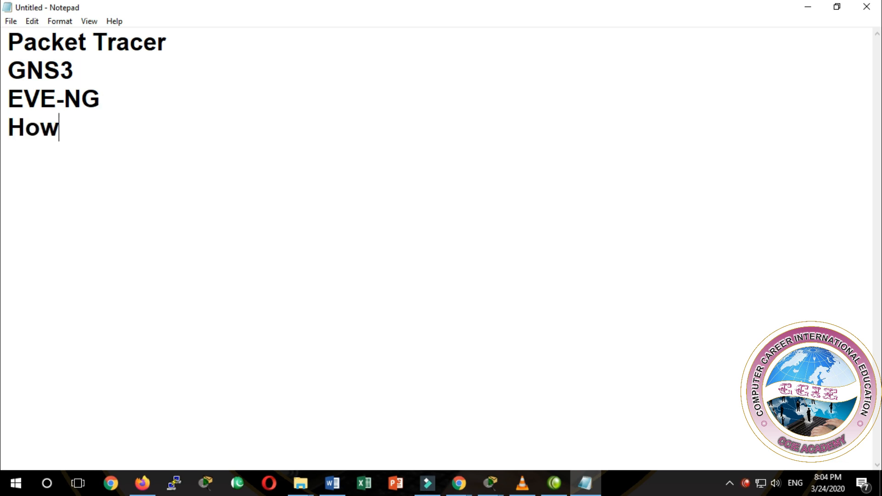
{"action": "type", "text": " to add iso "}
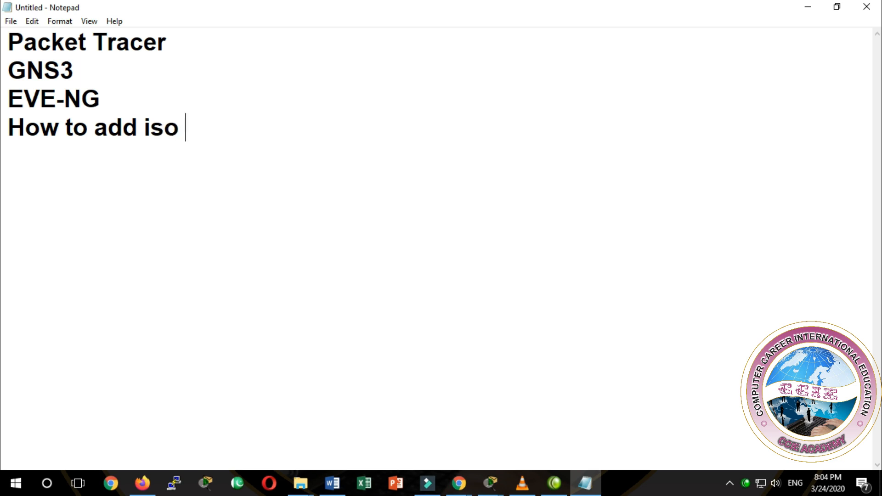
{"action": "type", "text": "iamges"}
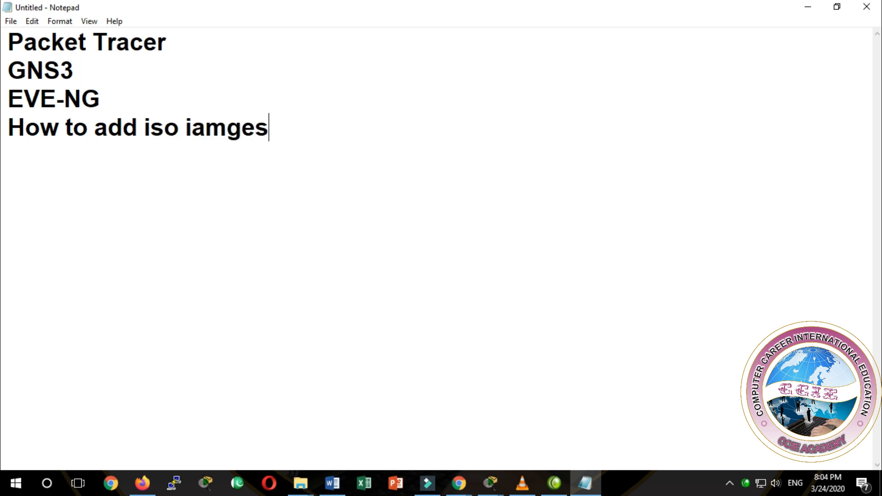
{"action": "key", "text": "BackSpace"}
{"action": "key", "text": "BackSpace"}
{"action": "key", "text": "BackSpace"}
{"action": "key", "text": "BackSpace"}
{"action": "key", "text": "BackSpace"}
{"action": "type", "text": "mages in "}
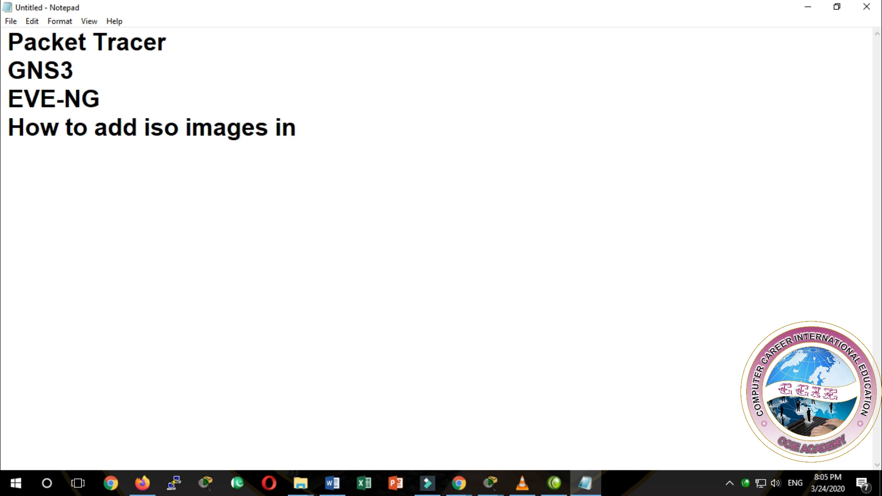
{"action": "type", "text": "eve-ng"}
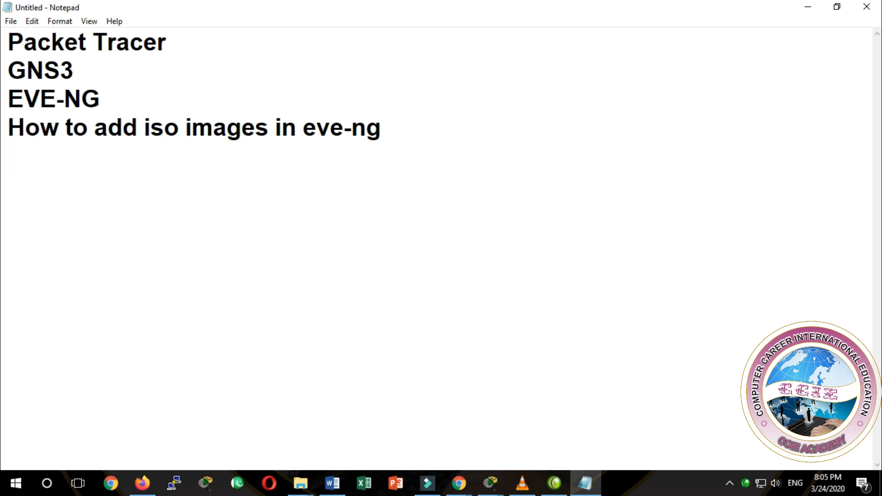
Step: List "Winscp" and "Filezella" on separate lines below the iso images heading
{"action": "type", "text": "Winscp"}
{"action": "key", "text": "Return"}
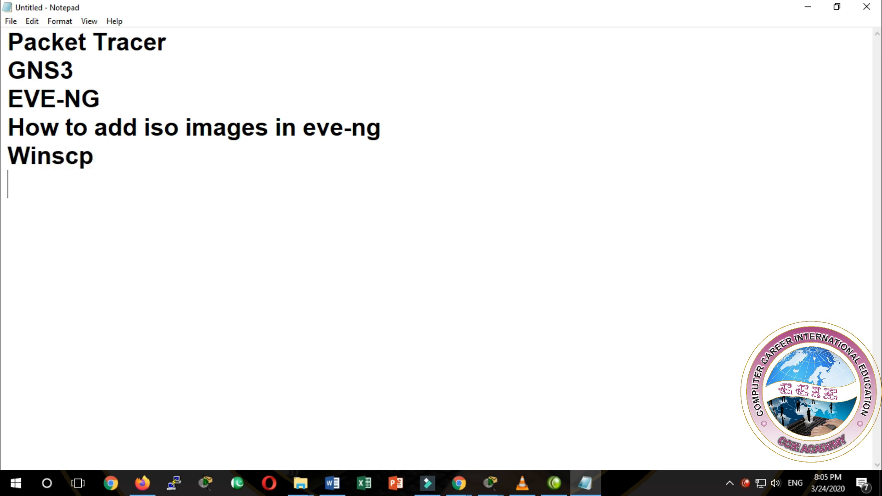
{"action": "type", "text": "File"}
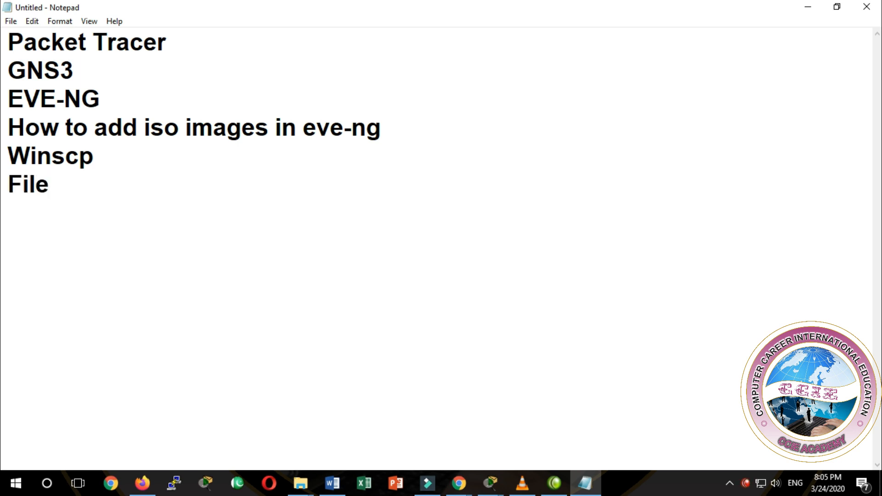
{"action": "type", "text": "zella"}
{"action": "key", "text": "Return"}
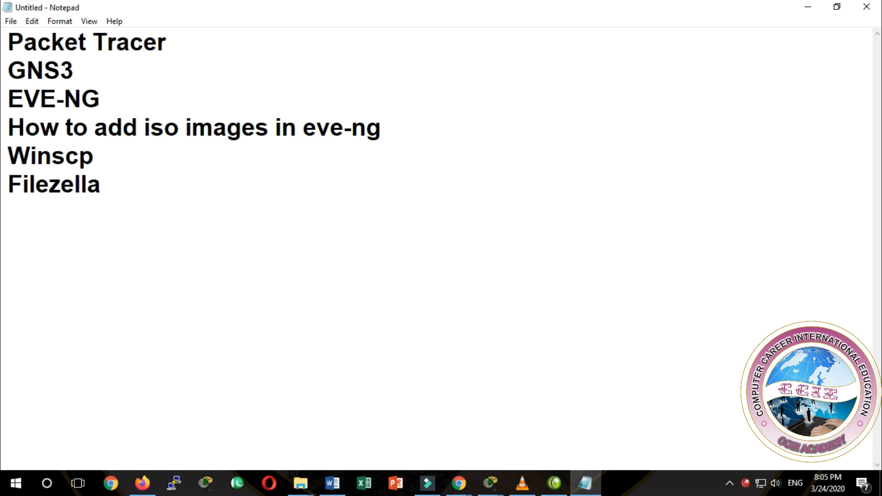
{"action": "left_click_drag", "start_coordinate": [109, 148], "coordinate": [65, 151]}
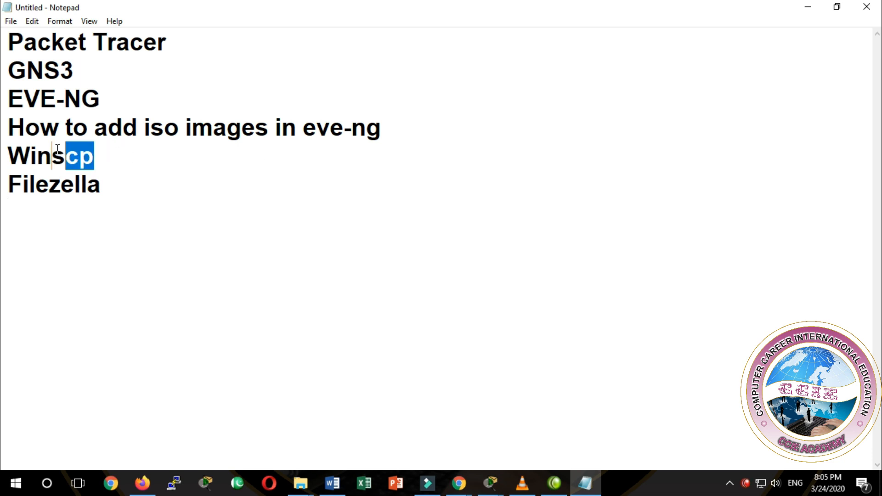
{"action": "left_click", "coordinate": [121, 181]}
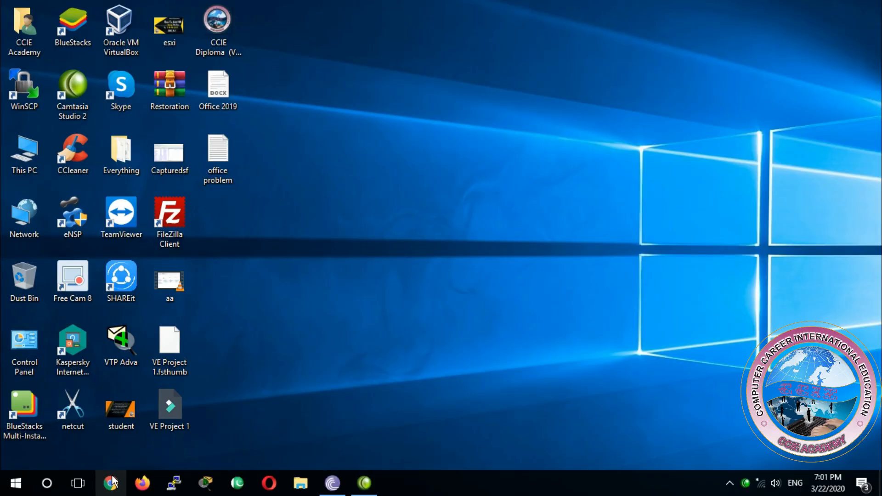
Step: Switch to Chrome, maximize its window and try to open the ESXi host at 10.100.100.254
{"action": "left_click", "coordinate": [109, 486]}
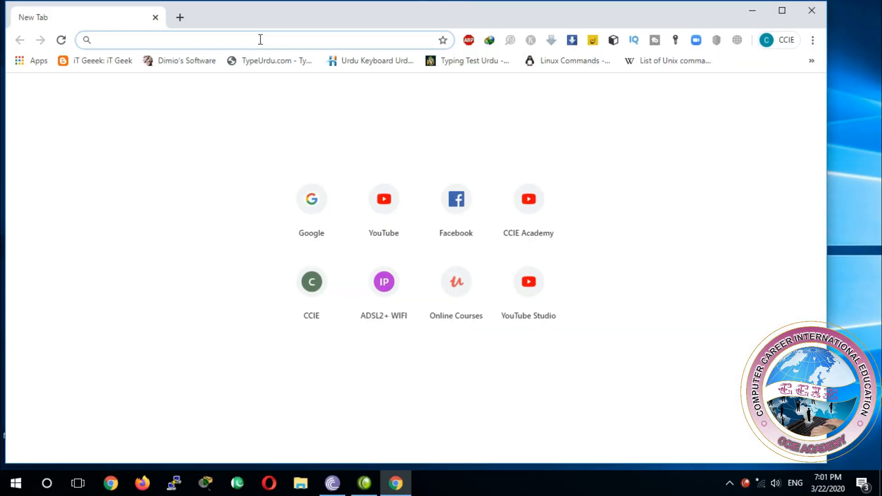
{"action": "key", "text": "super+Up"}
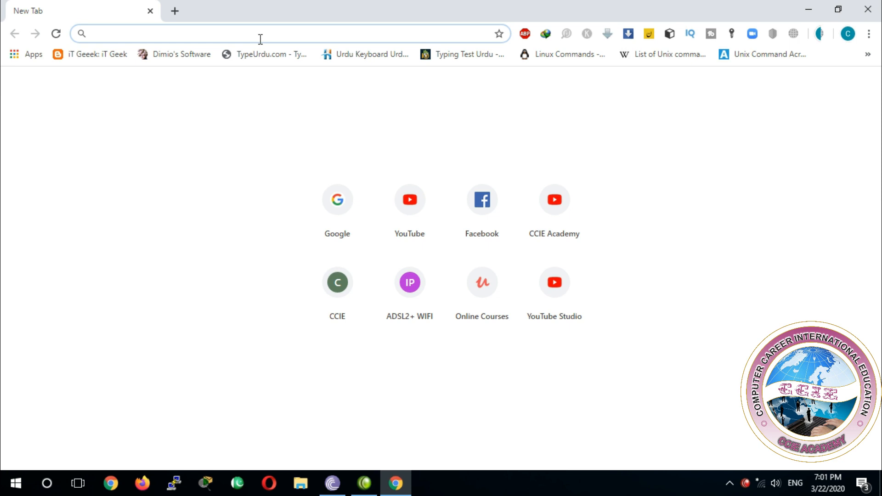
{"action": "type", "text": "10."}
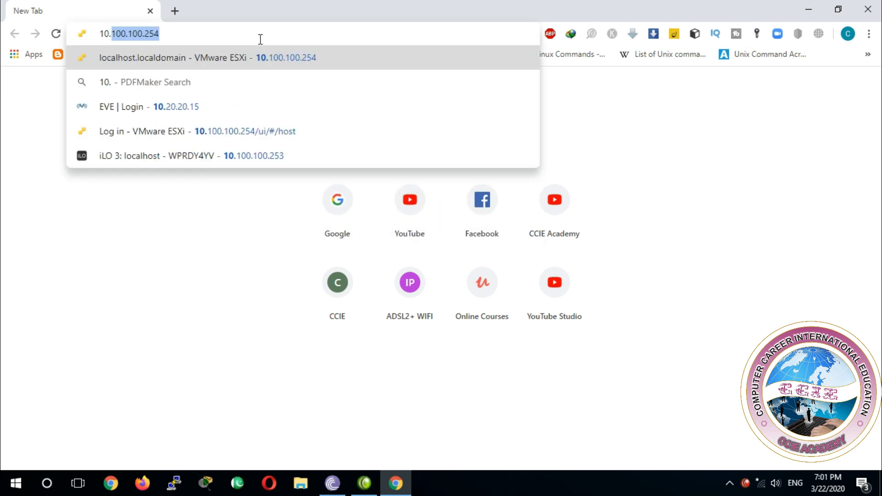
{"action": "key", "text": "Return"}
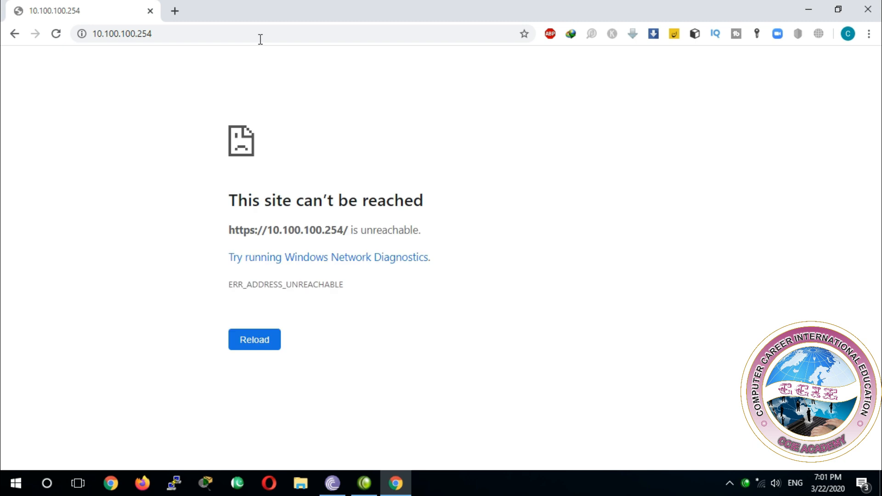
Step: Enable the disabled Realtek Ethernet adapter in Windows Network Connections
{"action": "right_click", "coordinate": [763, 490]}
{"action": "left_click", "coordinate": [766, 477]}
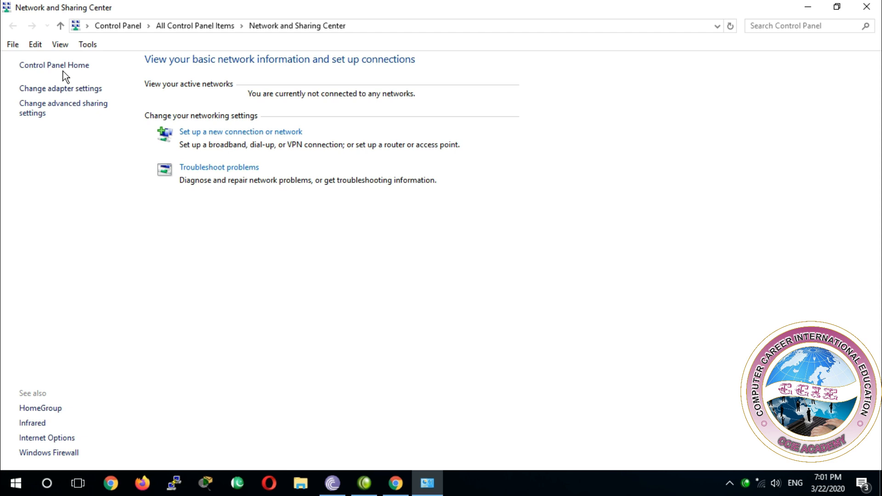
{"action": "left_click", "coordinate": [51, 88]}
{"action": "right_click", "coordinate": [51, 89]}
{"action": "left_click", "coordinate": [87, 94]}
{"action": "left_click", "coordinate": [795, 6]}
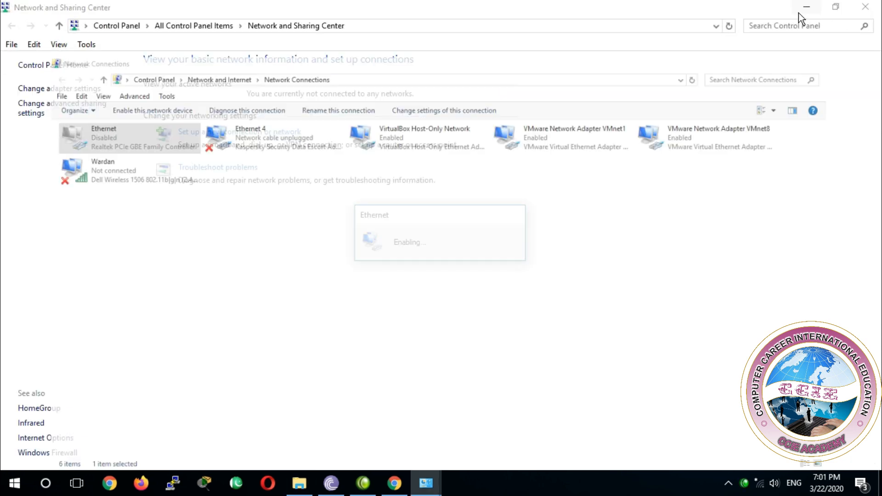
Step: Return to Chrome, reload 10.100.100.254 and proceed past the certificate warning to the unsafe site
{"action": "left_click", "coordinate": [396, 483]}
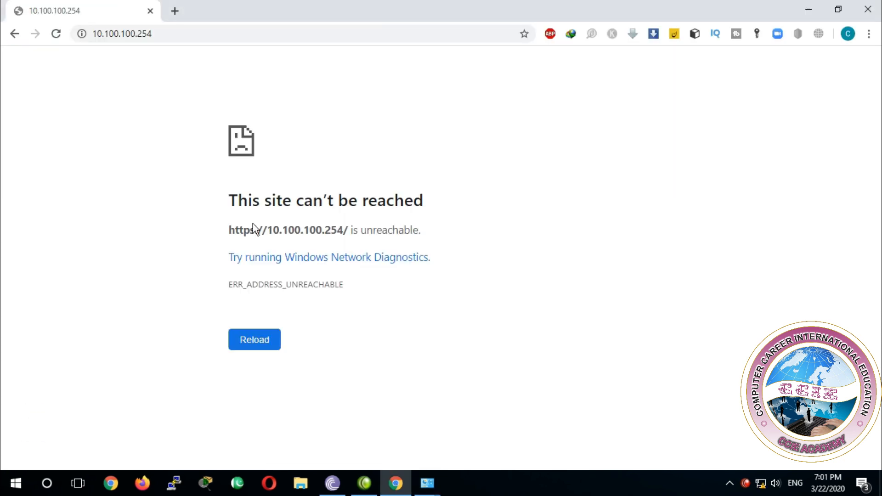
{"action": "left_click", "coordinate": [194, 30]}
{"action": "key", "text": "Return"}
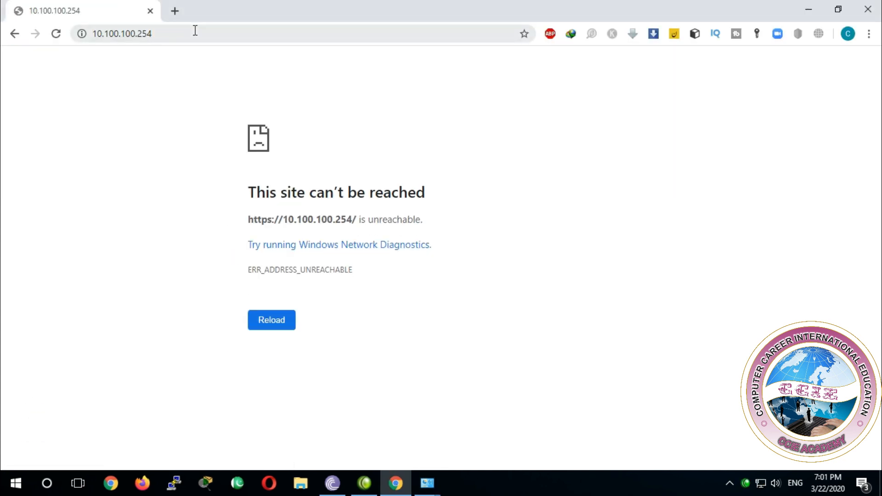
{"action": "left_click", "coordinate": [195, 30]}
{"action": "key", "text": "Return"}
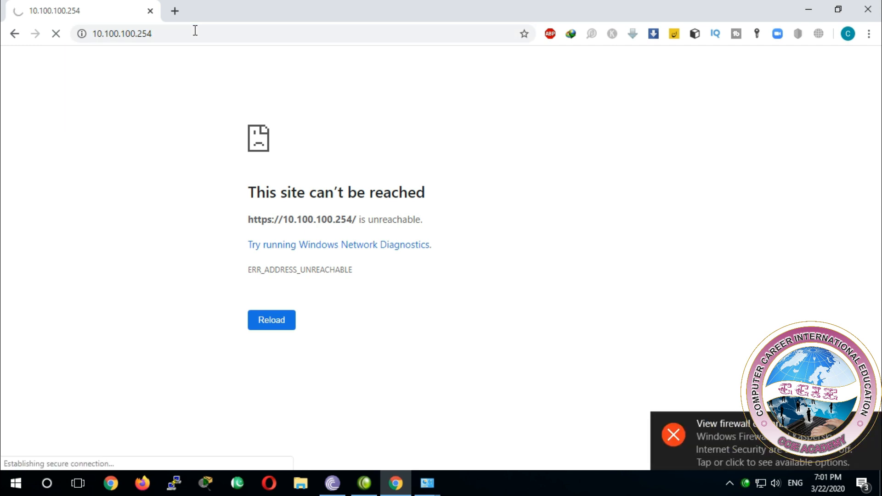
{"action": "left_click", "coordinate": [290, 357]}
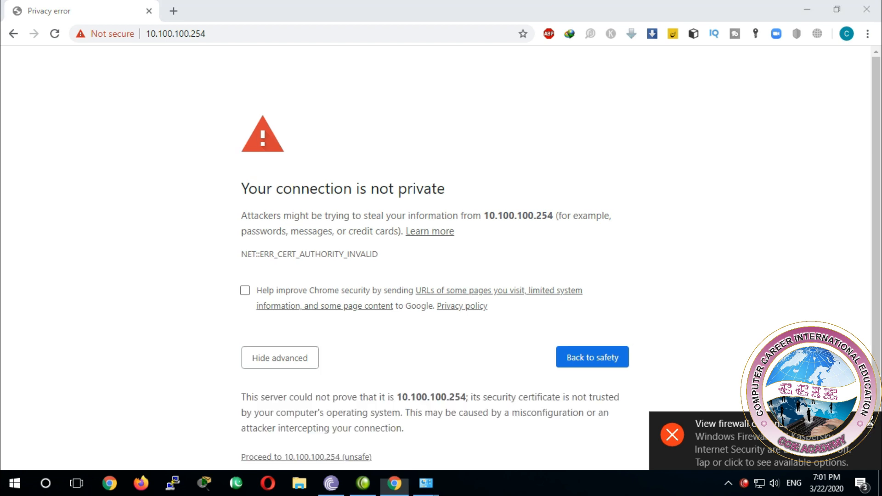
{"action": "scroll", "coordinate": [536, 400], "scroll_direction": "down", "scroll_amount": 1}
{"action": "left_click", "coordinate": [307, 431]}
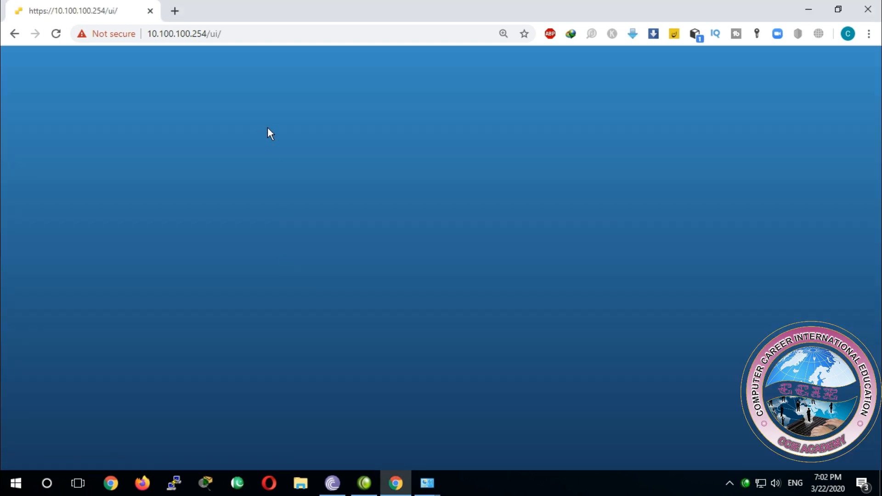
Step: Log in to VMware ESXi with the user name root and the account password
{"action": "left_click", "coordinate": [165, 286]}
{"action": "type", "text": "ro"}
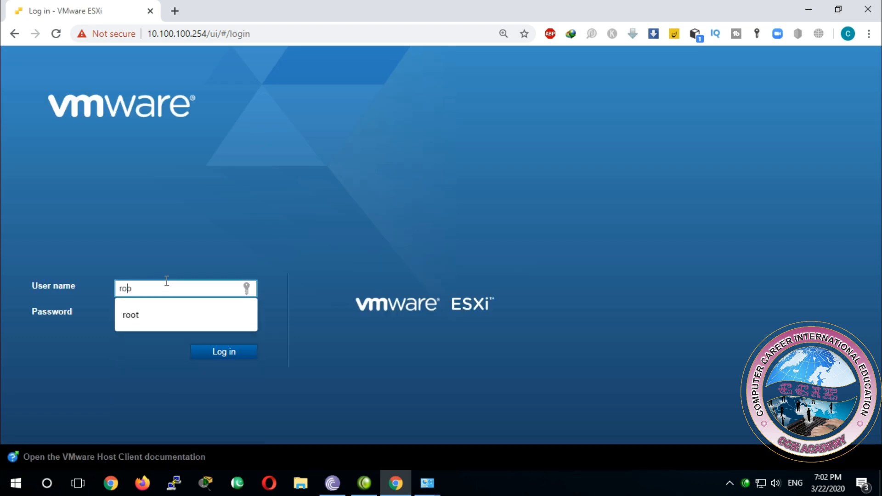
{"action": "type", "text": "ot"}
{"action": "left_click", "coordinate": [140, 310]}
{"action": "type", "text": "**********"}
{"action": "key", "text": "Return"}
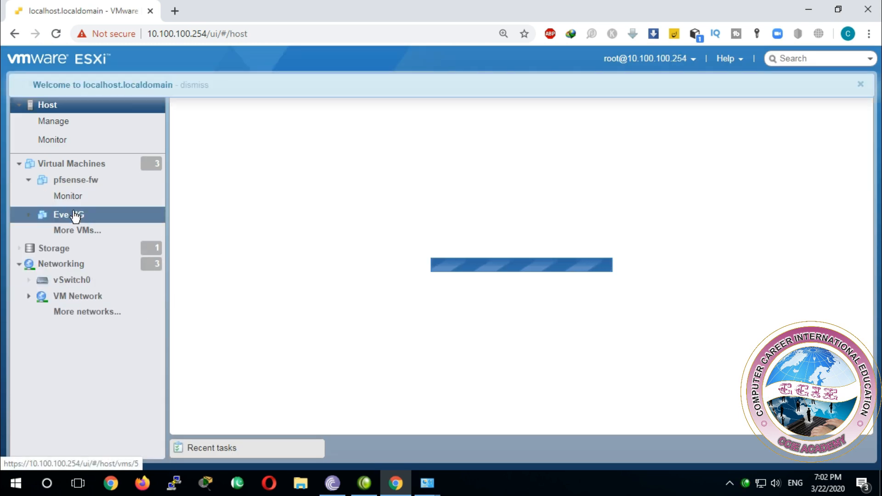
Step: Select the Eve-NG virtual machine, power it on and open its console
{"action": "left_click", "coordinate": [75, 215]}
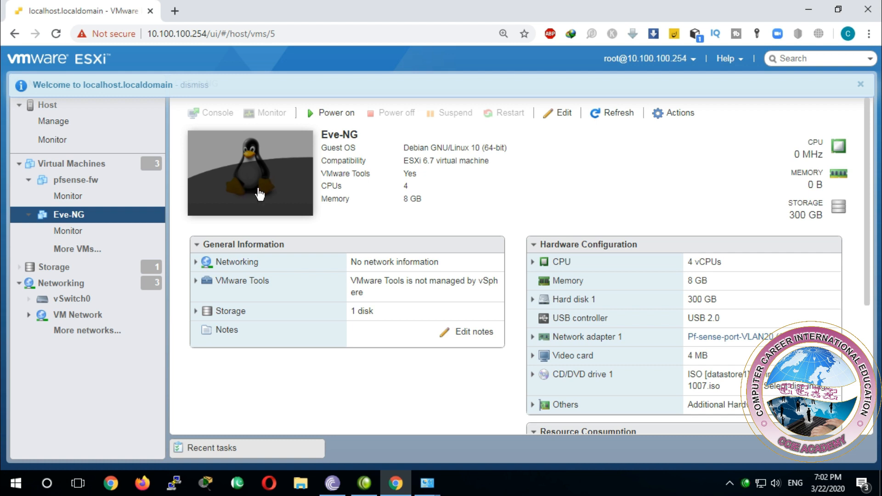
{"action": "left_click", "coordinate": [285, 193]}
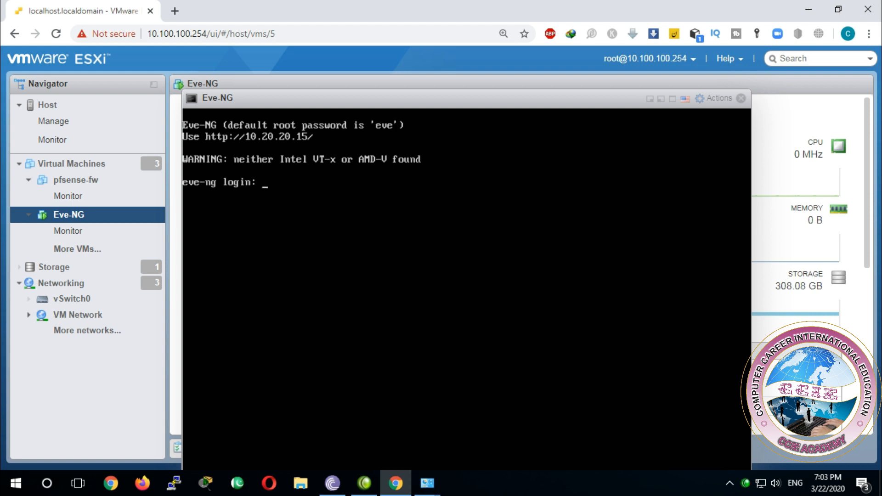
Step: Log in to the Eve-NG console as root with the root password
{"action": "type", "text": "root"}
{"action": "key", "text": "Return"}
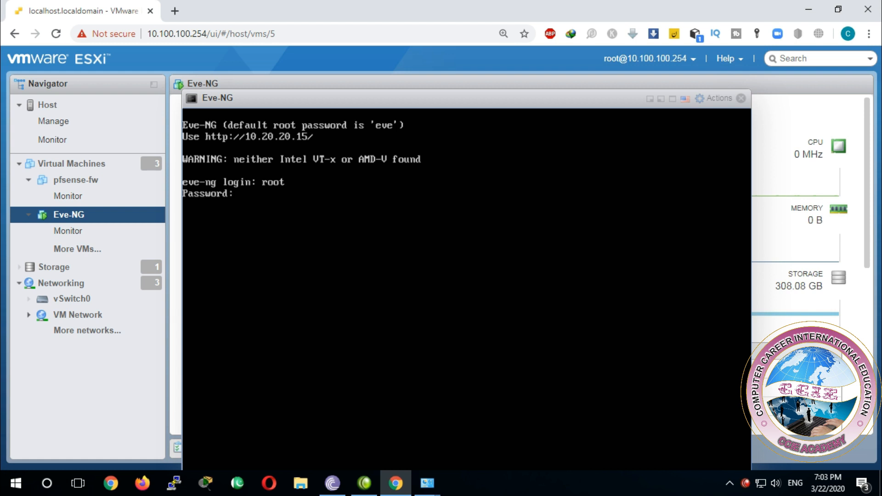
{"action": "type", "text": "eve"}
{"action": "key", "text": "Return"}
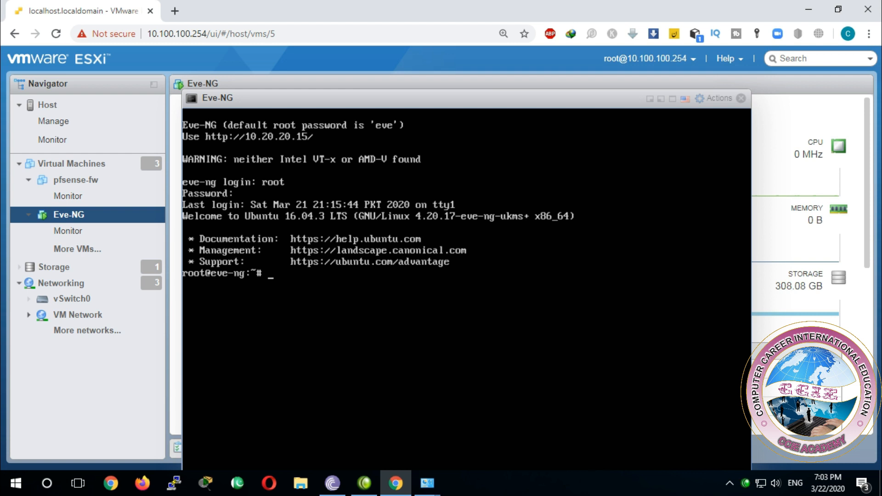
Step: List the network interfaces with ifconfig in the full-screen Eve-NG console and show only pnet0 with ifconfig pnet0
{"action": "type", "text": "ifconfig"}
{"action": "key", "text": "Return"}
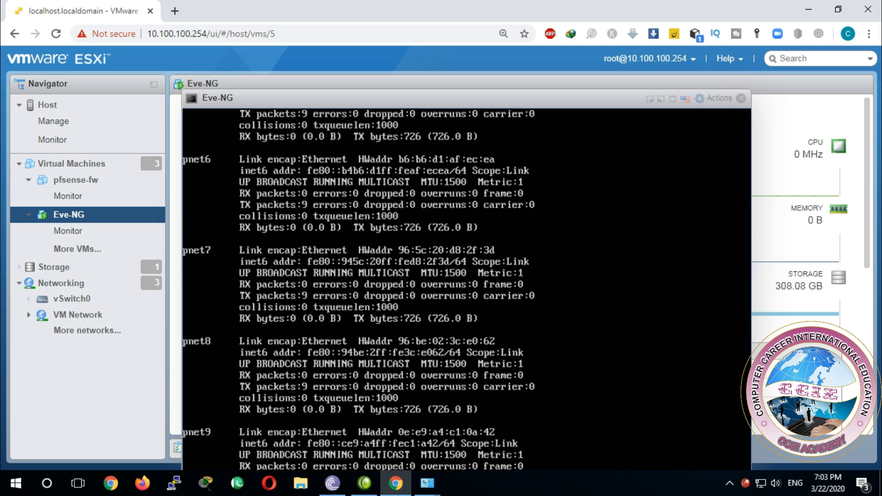
{"action": "left_click", "coordinate": [672, 99]}
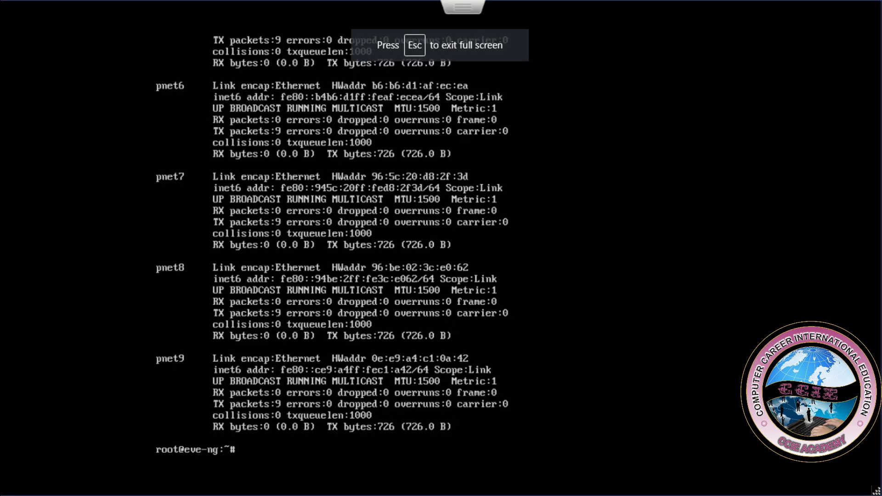
{"action": "type", "text": "ifconfig pnet0"}
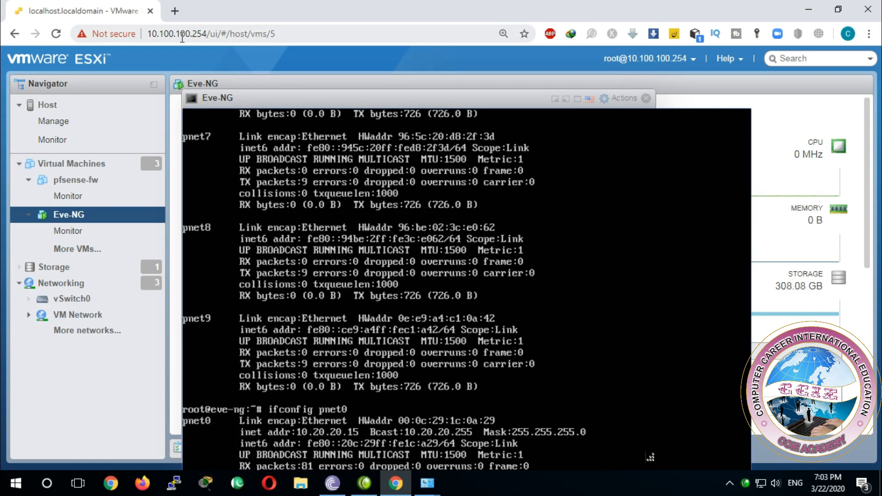
Step: Open the EVE web login page at 10.20.20.15 in a new browser tab
{"action": "left_click", "coordinate": [173, 15]}
{"action": "type", "text": "10.20.20."}
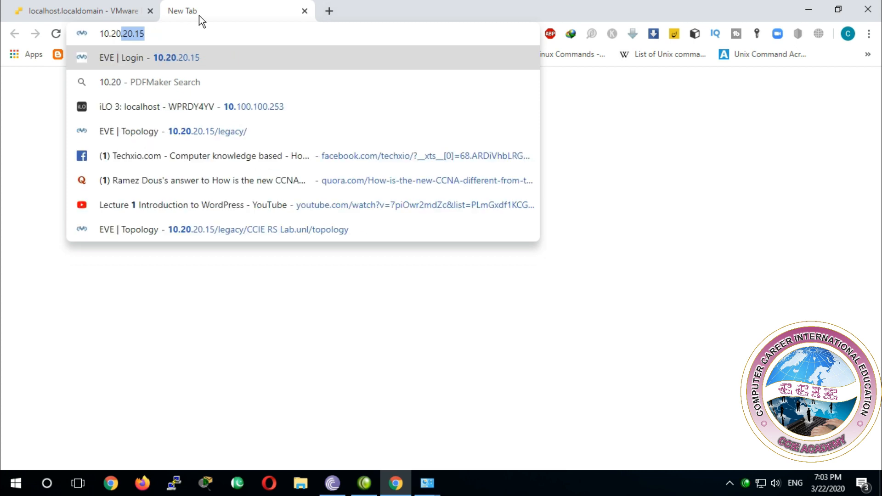
{"action": "type", "text": "15"}
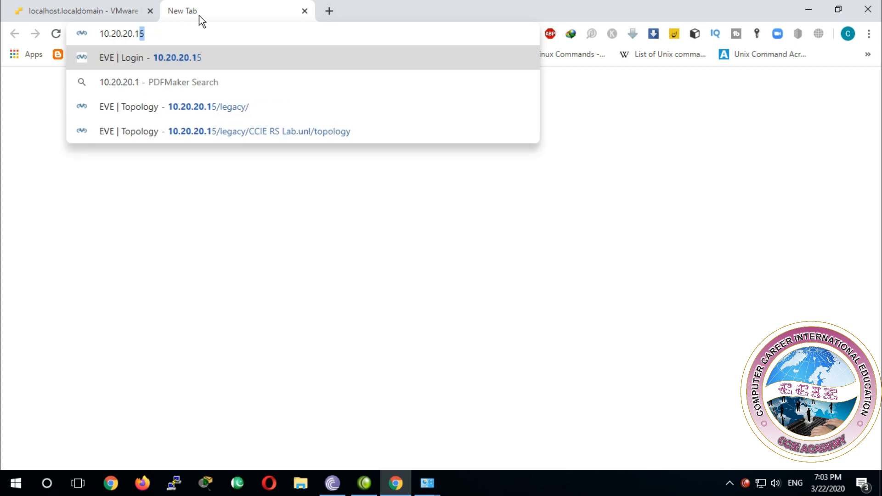
{"action": "key", "text": "Return"}
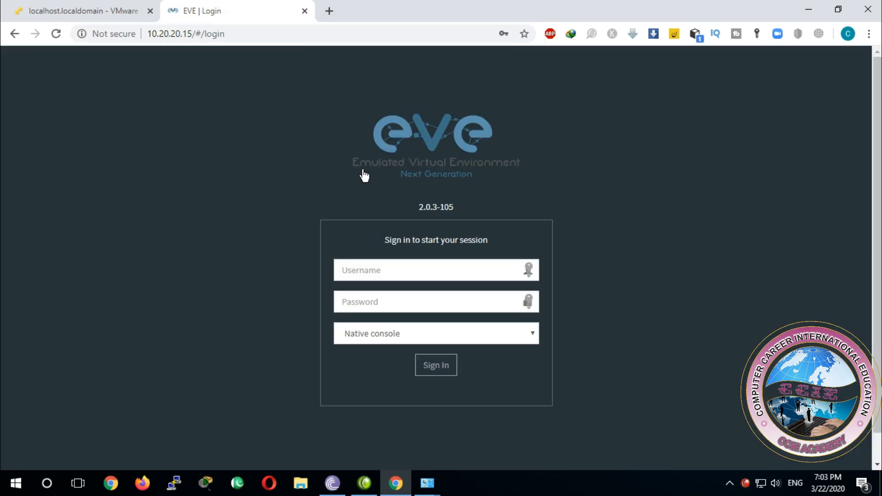
Step: Sign in to the EVE web interface with the username admin and the account password, keeping Native console
{"action": "left_click", "coordinate": [373, 270]}
{"action": "type", "text": "admin"}
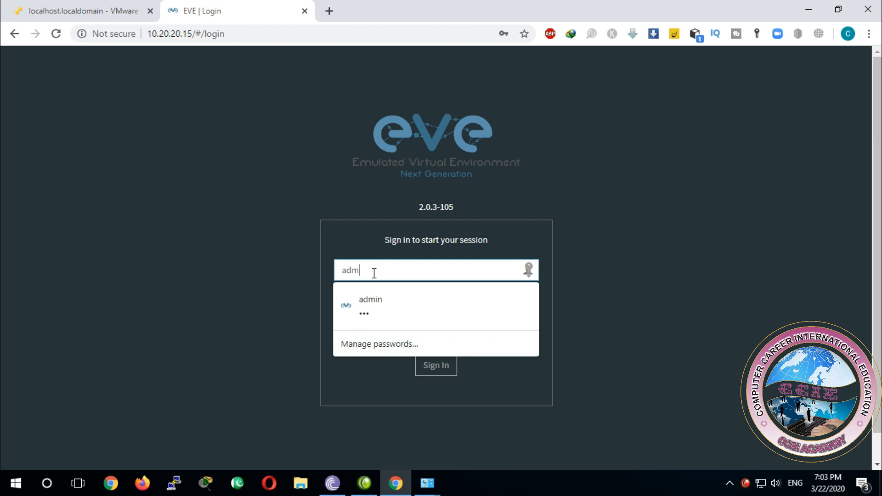
{"action": "key", "text": "Tab"}
{"action": "type", "text": "eve"}
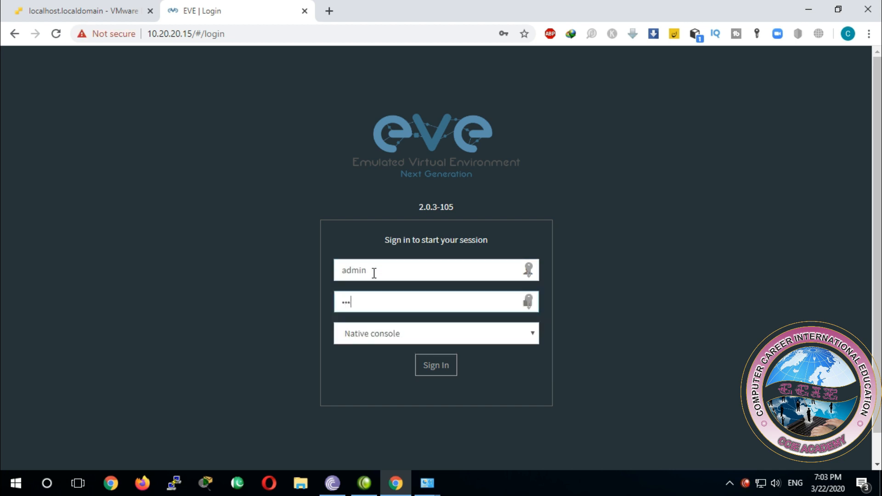
{"action": "key", "text": "Return"}
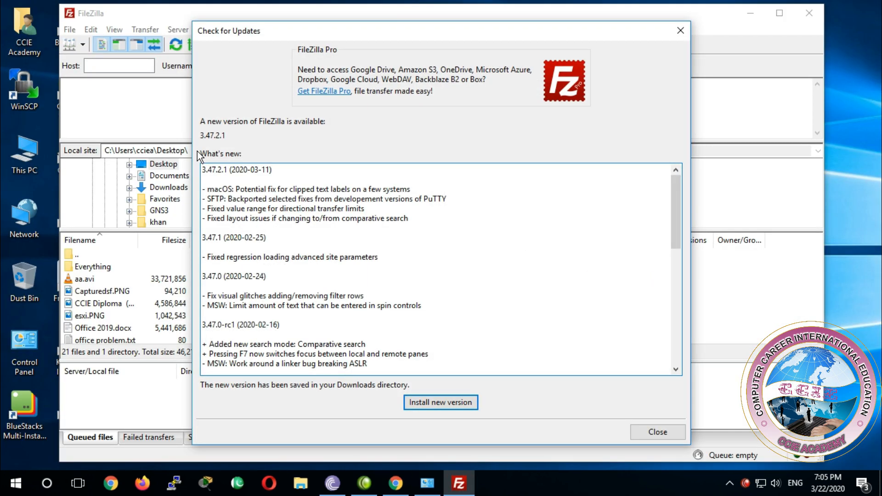
Step: Close the FileZilla update notice without installing the new version
{"action": "left_click", "coordinate": [657, 431]}
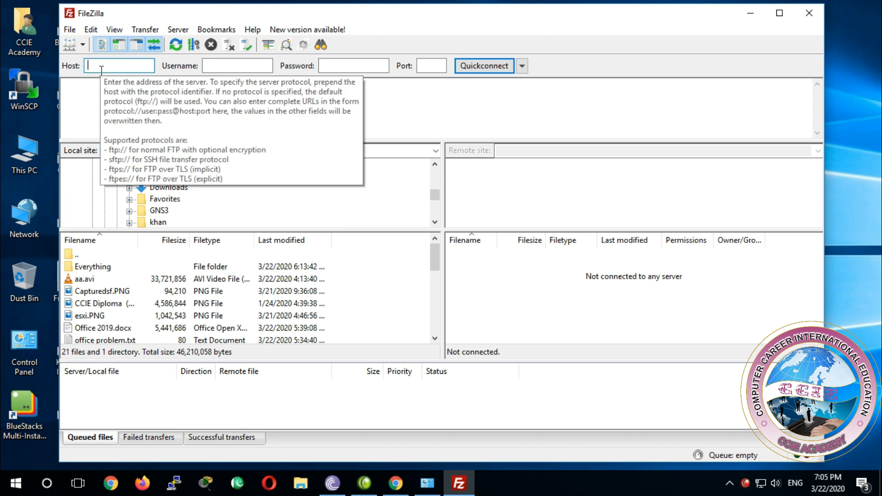
{"action": "type", "text": "root"}
{"action": "key", "text": "Tab"}
{"action": "type", "text": "eve"}
{"action": "key", "text": "Tab"}
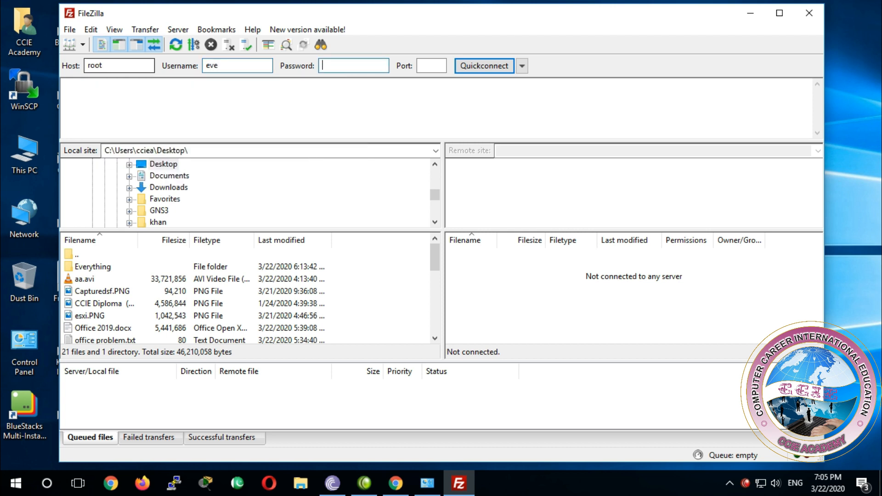
{"action": "left_click", "coordinate": [209, 69]}
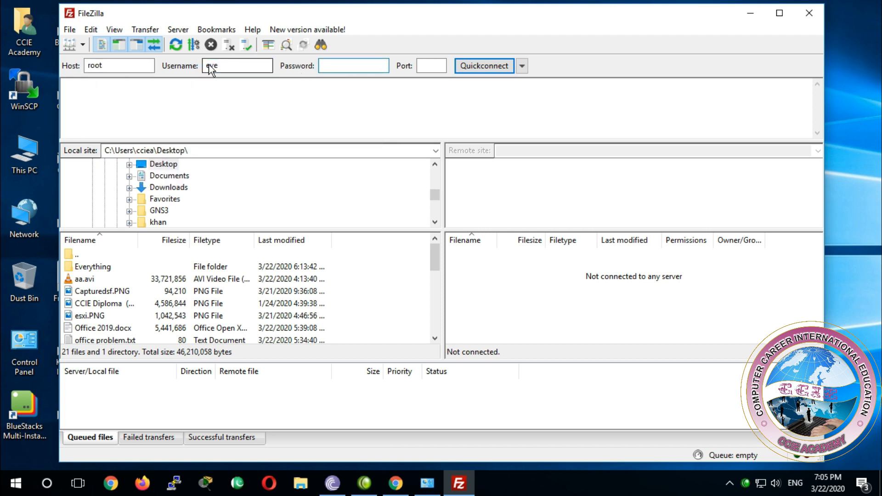
Step: Connect to host 10.20.20.15 on port 22 with the username root and the account password
{"action": "double_click", "coordinate": [136, 65]}
{"action": "type", "text": "10.20.20.15"}
{"action": "key", "text": "Tab"}
{"action": "type", "text": "root"}
{"action": "key", "text": "Tab"}
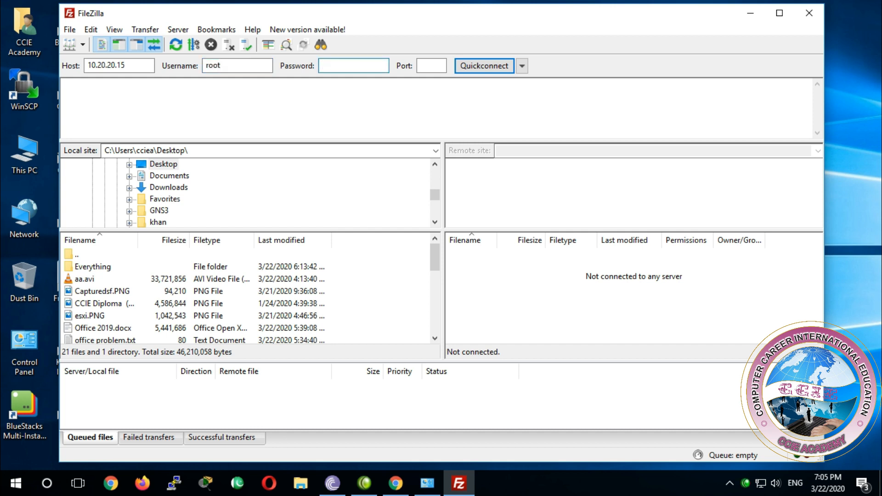
{"action": "type", "text": "123"}
{"action": "left_click", "coordinate": [429, 65]}
{"action": "type", "text": "22"}
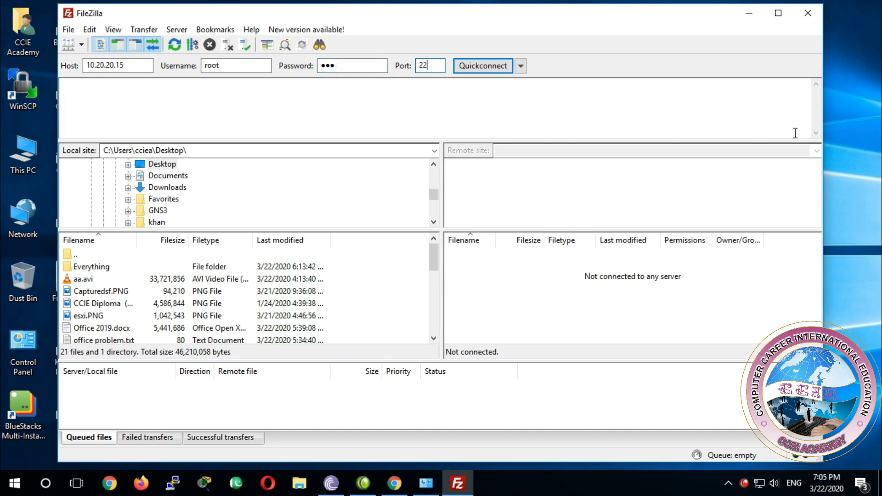
{"action": "key", "text": "Return"}
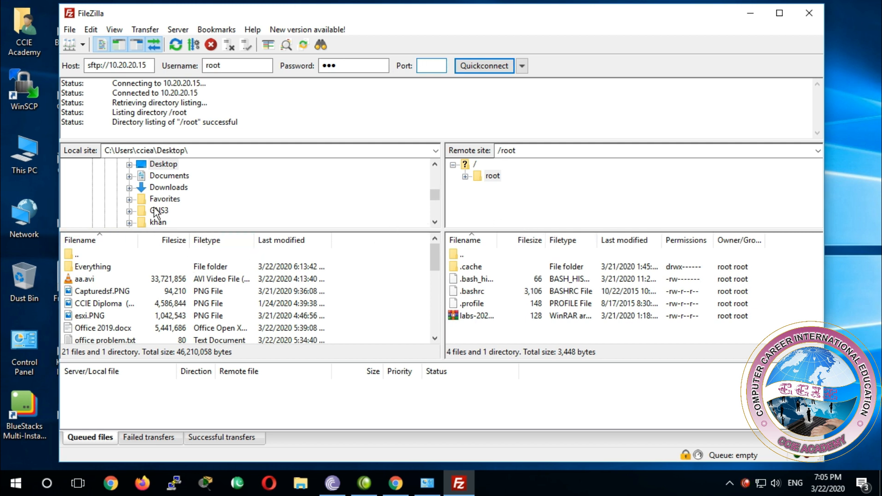
Step: Open the Images folder on drive H: as the local site
{"action": "scroll", "coordinate": [178, 173], "scroll_direction": "up", "scroll_amount": 10}
{"action": "scroll", "coordinate": [178, 170], "scroll_direction": "down", "scroll_amount": 10}
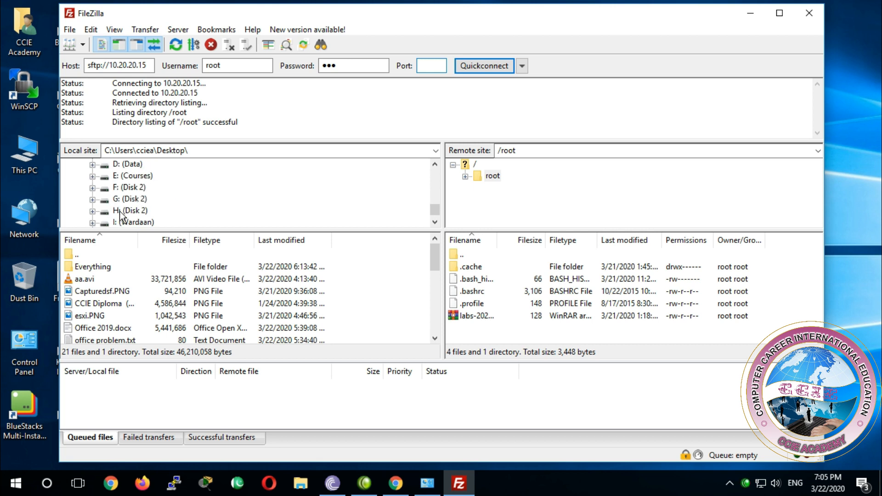
{"action": "left_click", "coordinate": [120, 212]}
{"action": "double_click", "coordinate": [99, 320]}
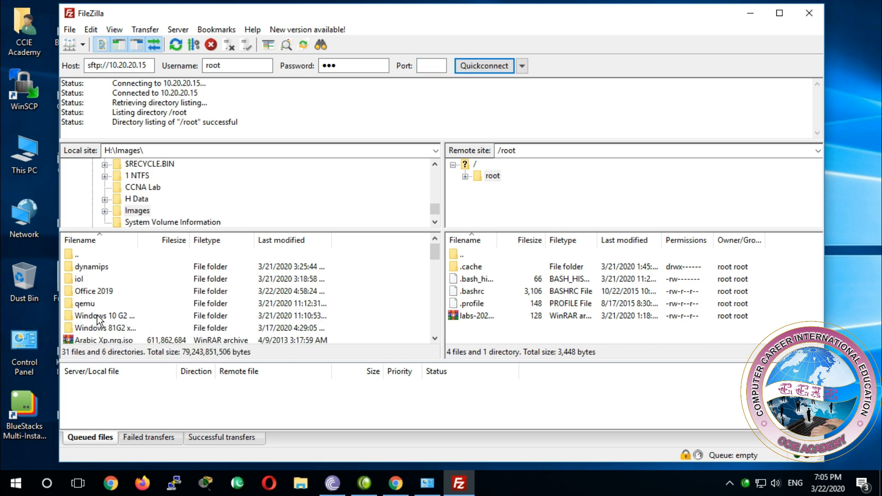
Step: Open the /opt/unetlab/addons/dynamips directory on the remote site
{"action": "double_click", "coordinate": [462, 256]}
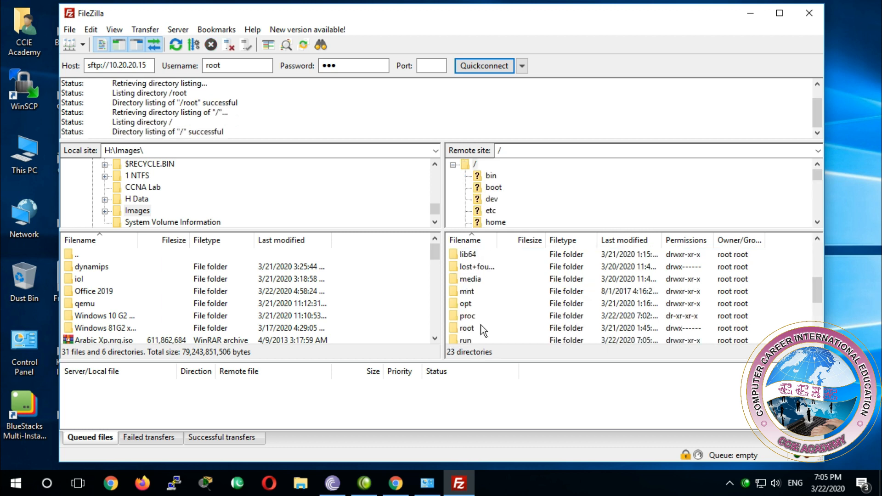
{"action": "double_click", "coordinate": [466, 303]}
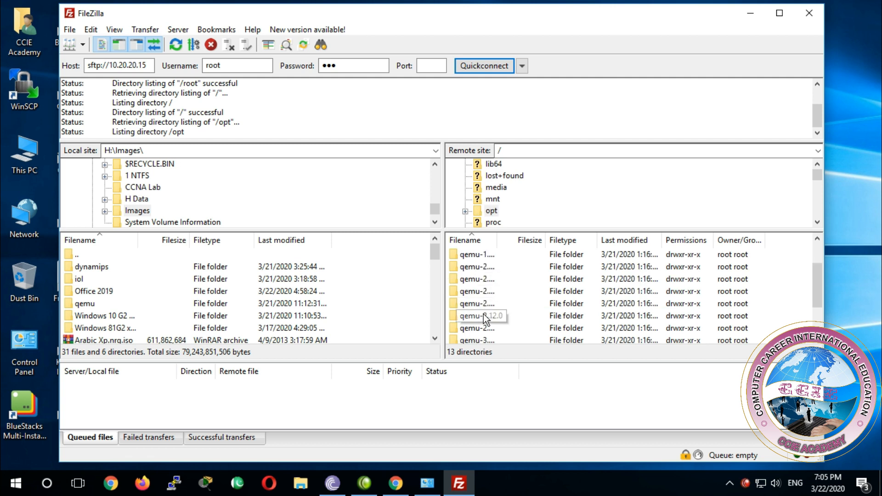
{"action": "scroll", "coordinate": [483, 314], "scroll_direction": "down", "scroll_amount": 2}
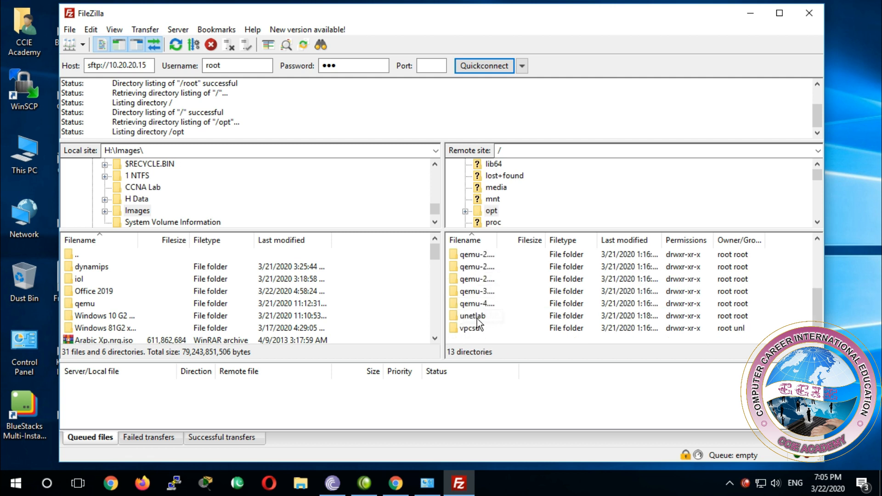
{"action": "double_click", "coordinate": [477, 317]}
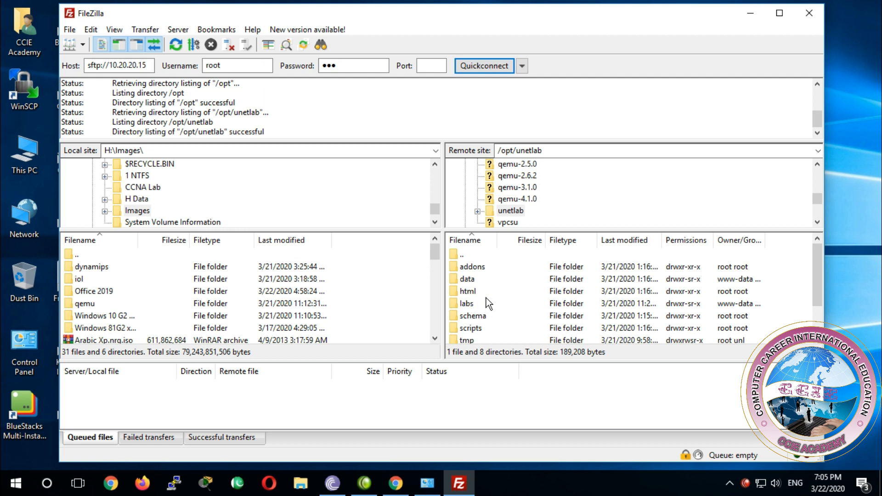
{"action": "double_click", "coordinate": [470, 270]}
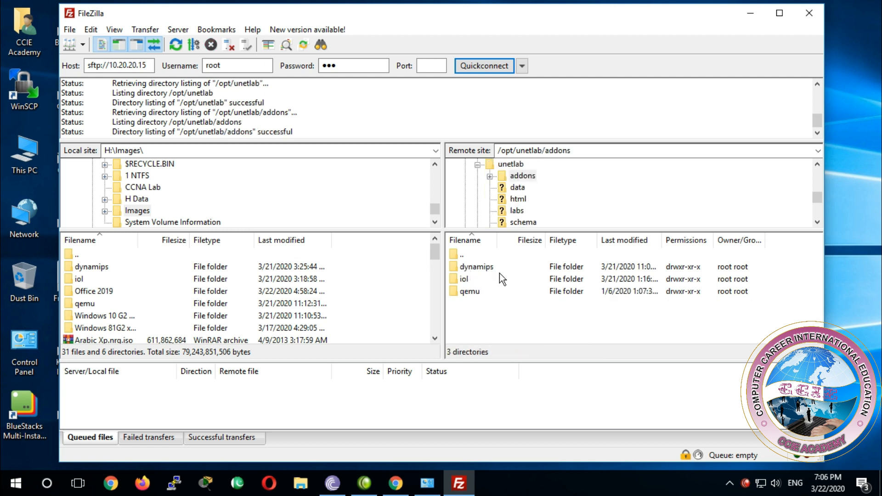
{"action": "left_click", "coordinate": [468, 269]}
{"action": "double_click", "coordinate": [469, 269]}
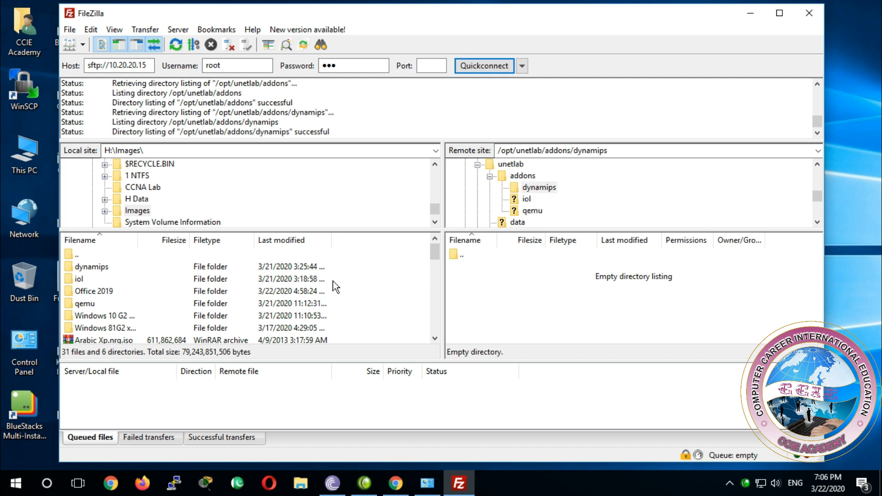
Step: Upload all four image files from the local H:\Images\dynamips folder to the remote dynamips directory
{"action": "double_click", "coordinate": [87, 267]}
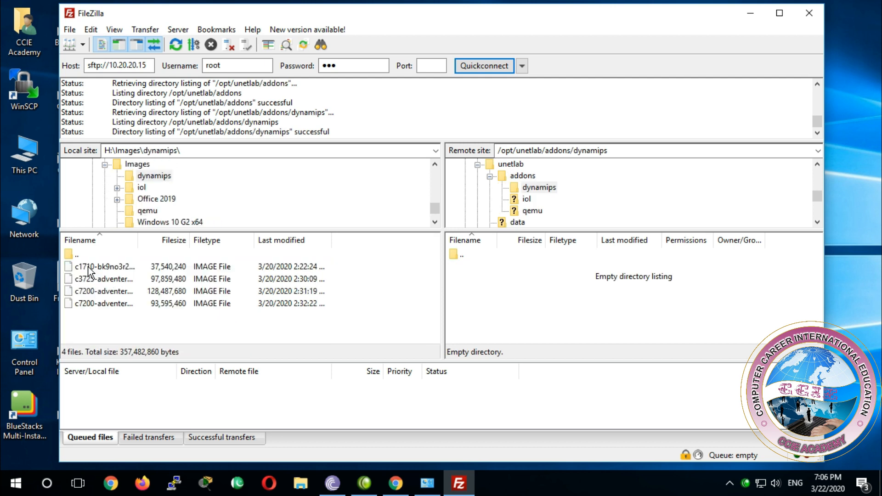
{"action": "left_click_drag", "start_coordinate": [108, 318], "coordinate": [490, 294]}
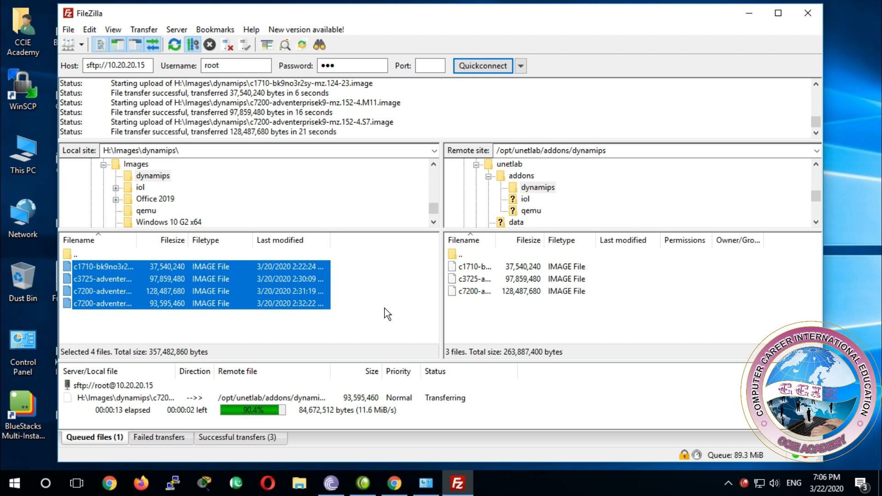
{"action": "left_click", "coordinate": [362, 327]}
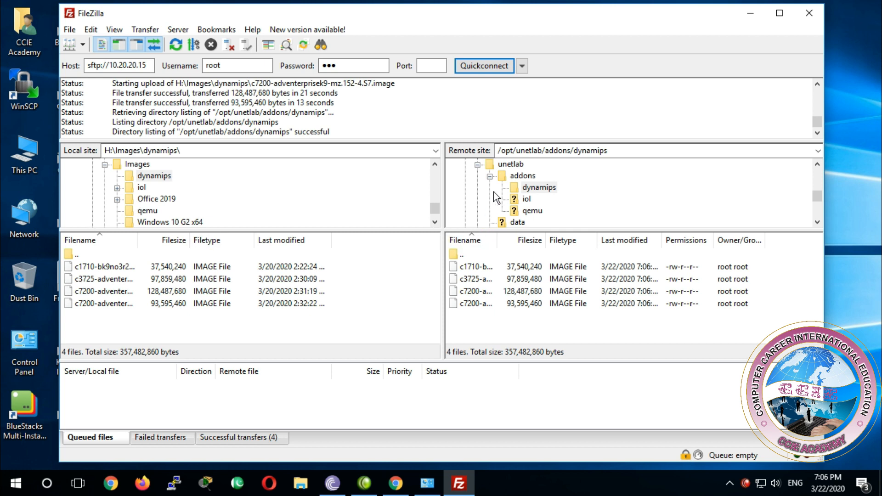
Step: Upload all files from the local H:\Images\iol\bin folder to /opt/unetlab/addons/iol/bin on the remote site
{"action": "left_click", "coordinate": [526, 200]}
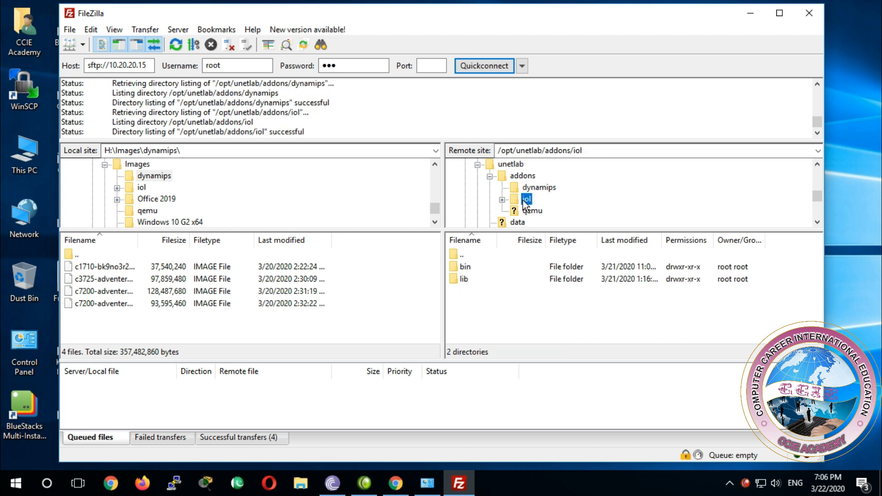
{"action": "double_click", "coordinate": [468, 268]}
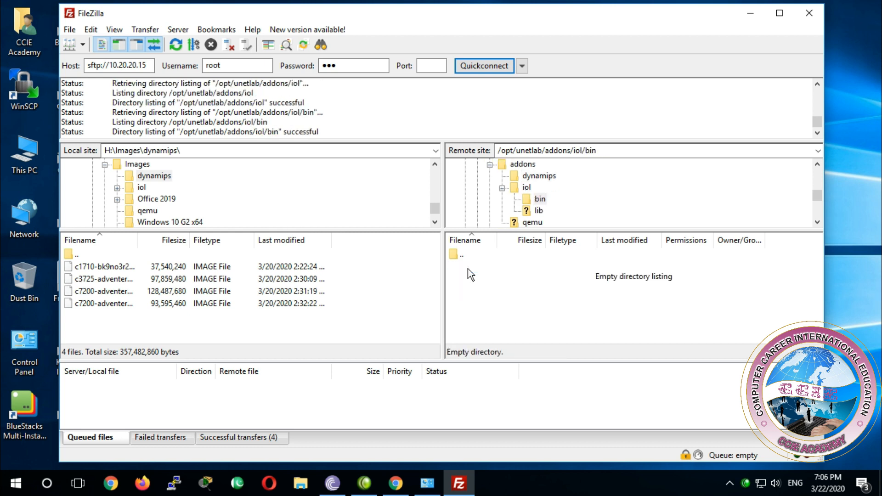
{"action": "left_click", "coordinate": [79, 255]}
{"action": "double_click", "coordinate": [79, 256]}
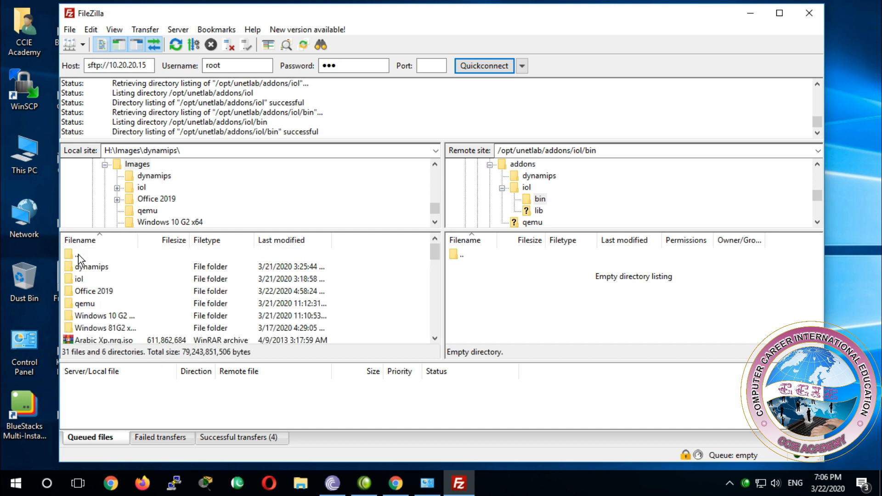
{"action": "double_click", "coordinate": [79, 281]}
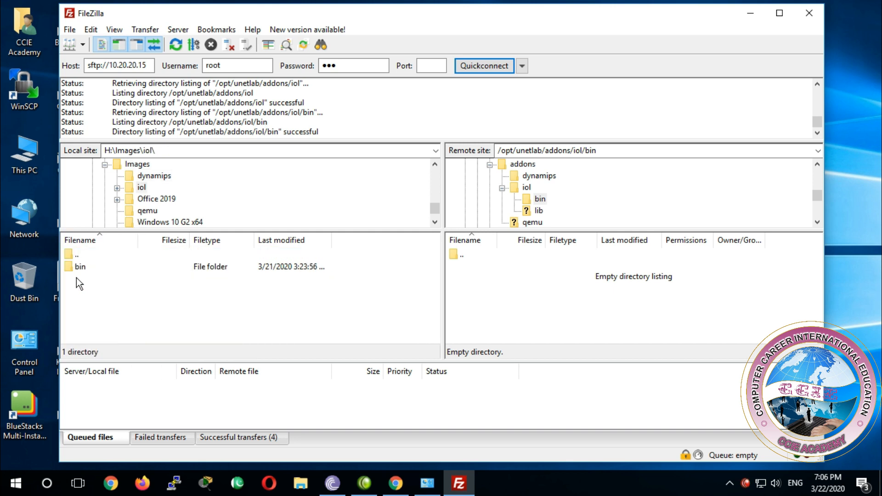
{"action": "double_click", "coordinate": [76, 267]}
{"action": "left_click_drag", "start_coordinate": [329, 271], "coordinate": [155, 355]}
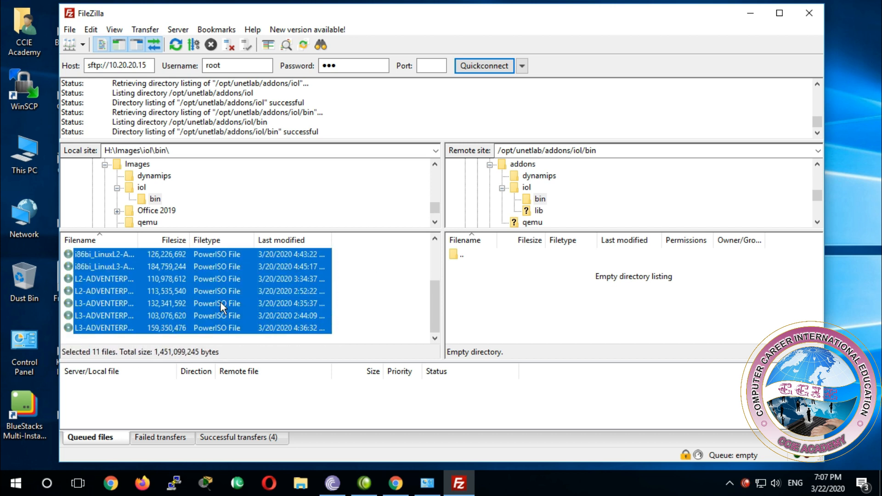
{"action": "left_click_drag", "start_coordinate": [220, 302], "coordinate": [481, 301]}
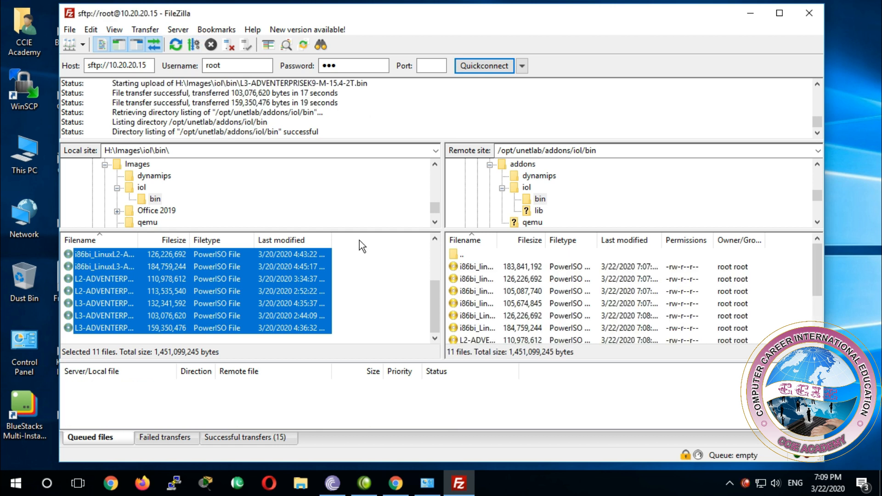
Step: Upload all files from the local H:\Images\qemu folder to /opt/unetlab/addons/qemu on the remote site
{"action": "left_click", "coordinate": [145, 222]}
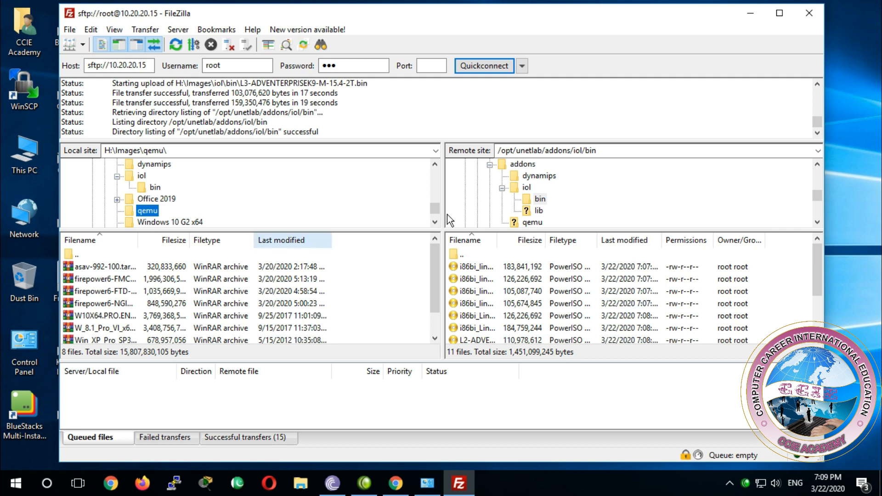
{"action": "left_click", "coordinate": [531, 223]}
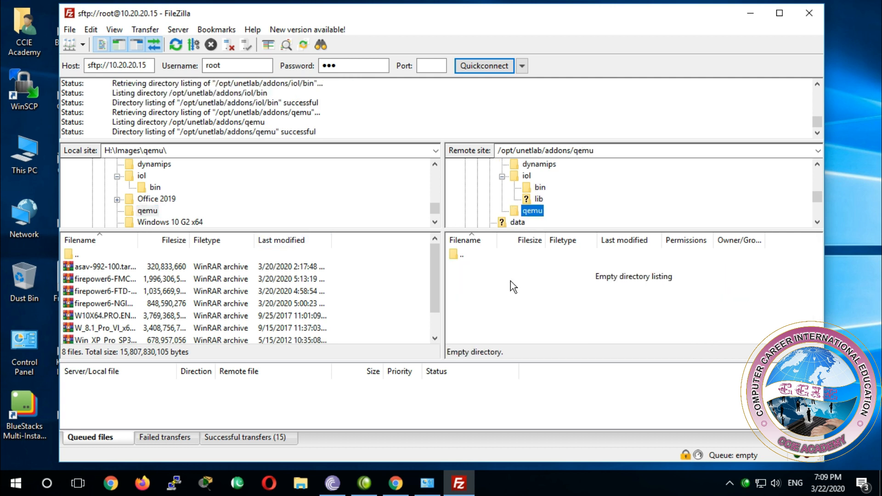
{"action": "left_click_drag", "start_coordinate": [337, 268], "coordinate": [169, 352]}
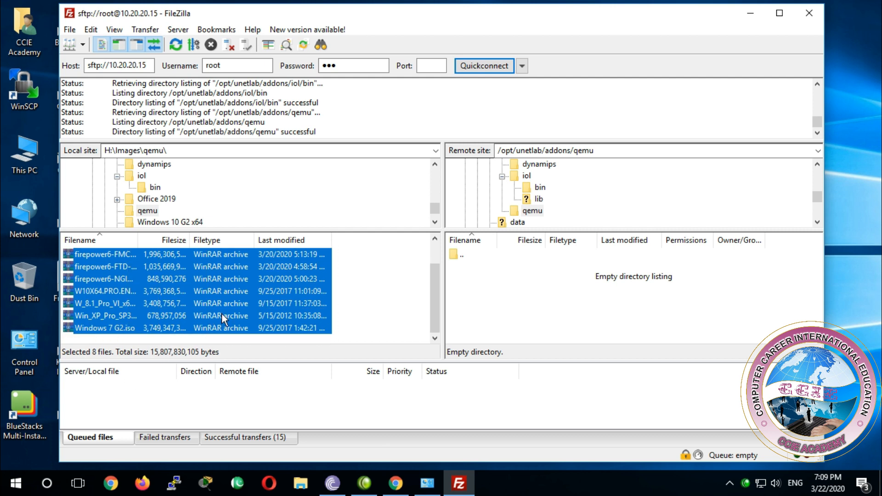
{"action": "left_click_drag", "start_coordinate": [222, 307], "coordinate": [492, 307]}
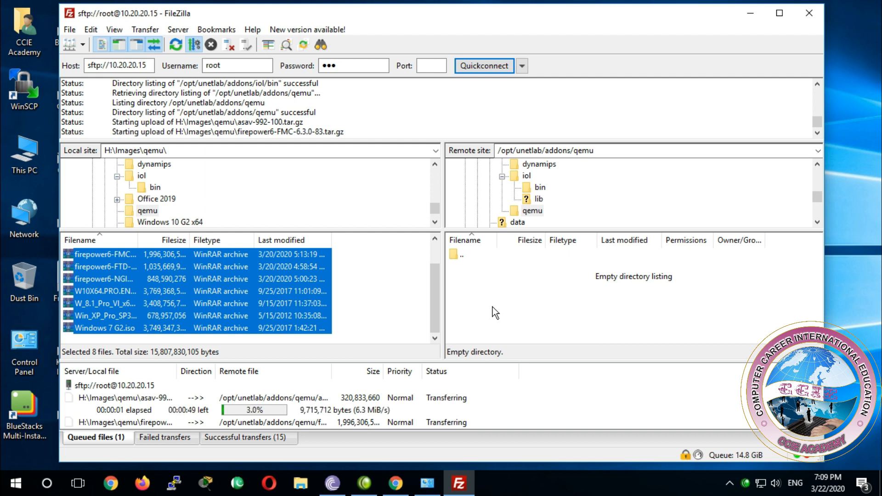